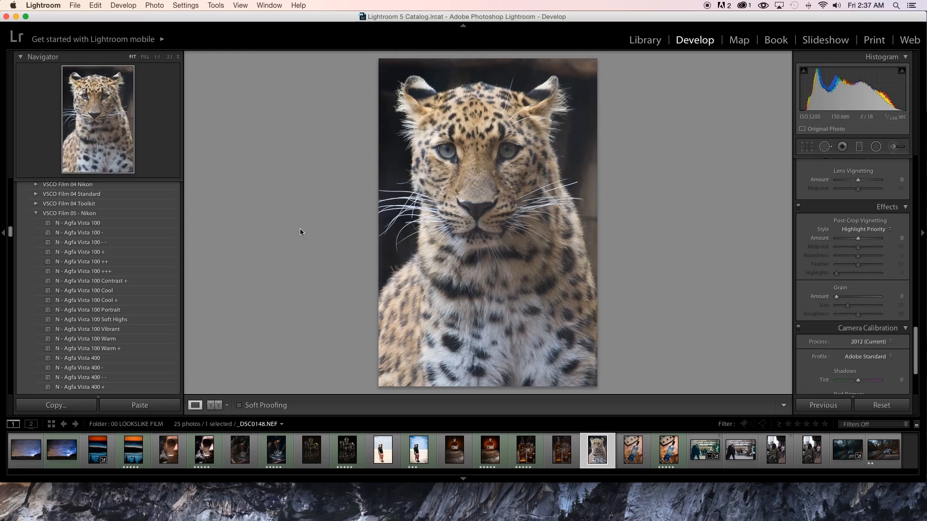
left_click(894, 146)
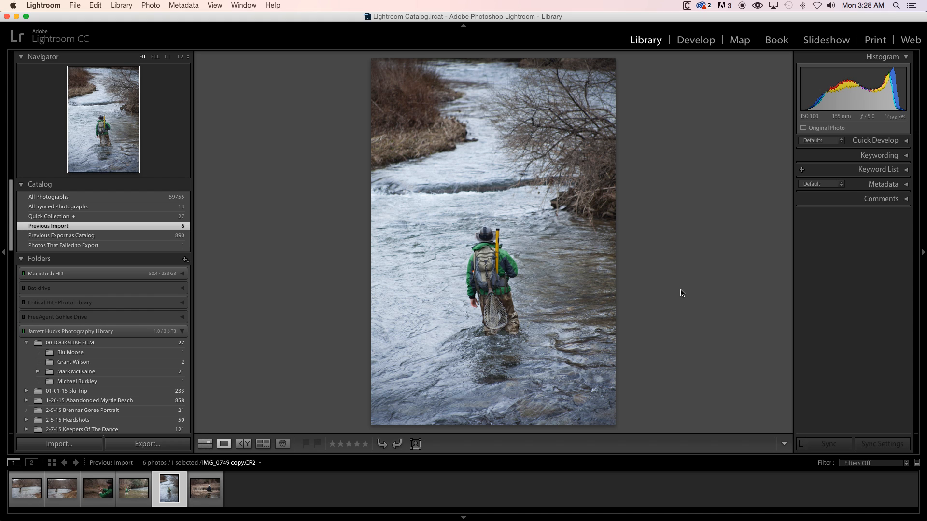
- Open the Develop module, expand the VSCO Film 05 - Standard presets, and select the vertical photo of the angler in the river
left_click(705, 41)
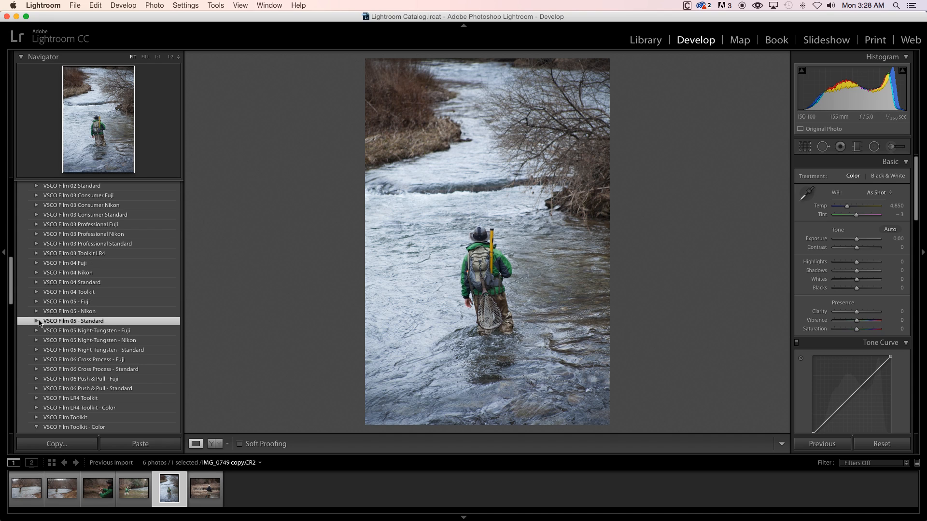
left_click(37, 321)
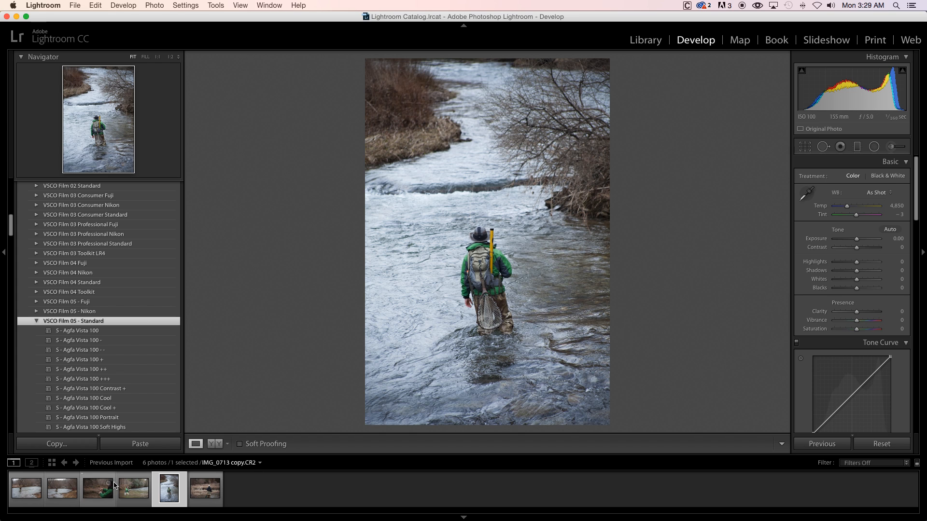
left_click(62, 490)
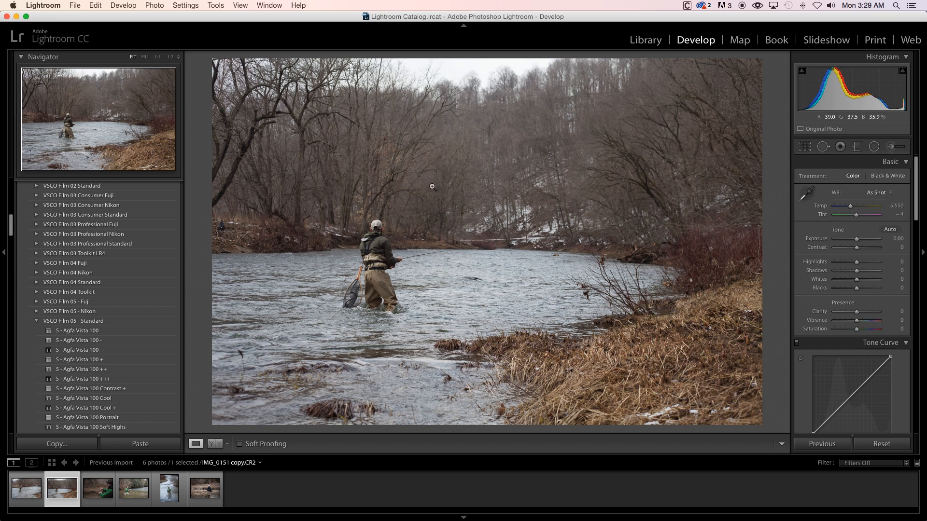
left_click(169, 488)
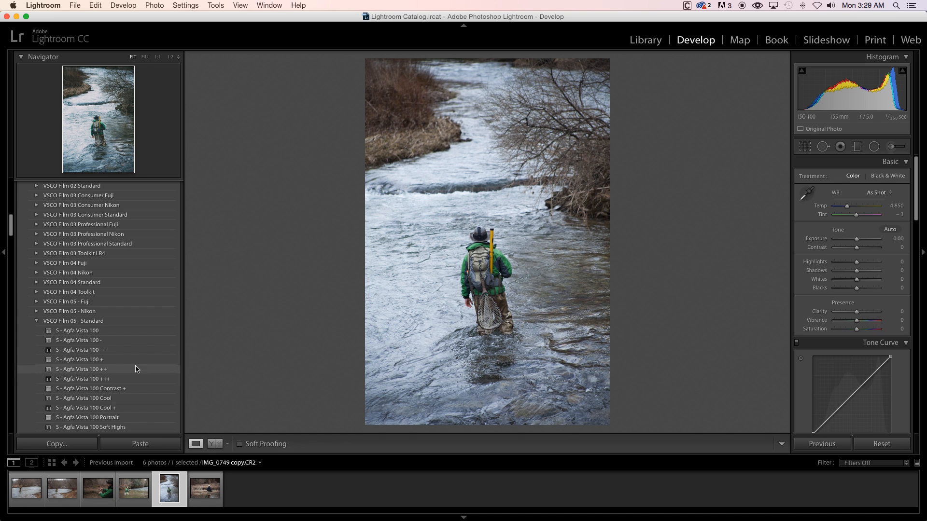
- Try the Kodak Ektar 100 + Blue and Kodak Ektar 100 presets on the angler photo
scroll(130, 396, "down", 15)
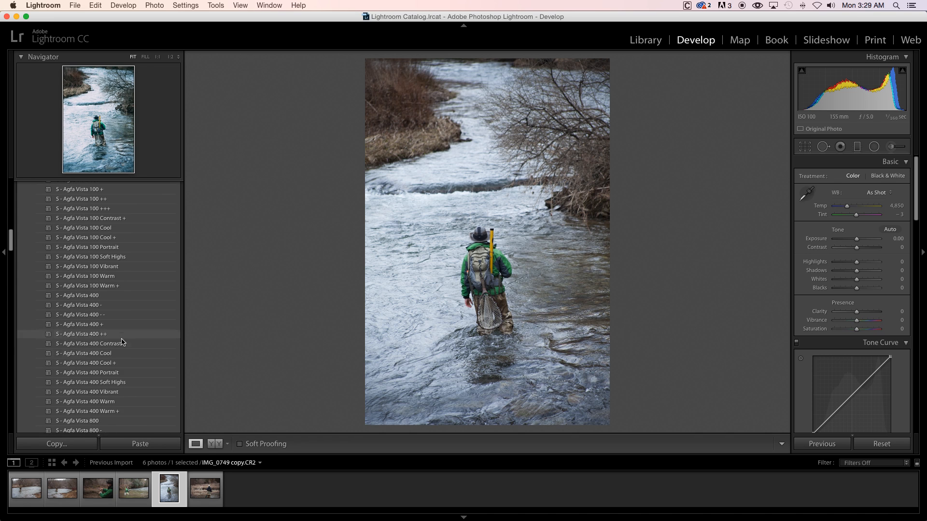
scroll(131, 319, "down", 2)
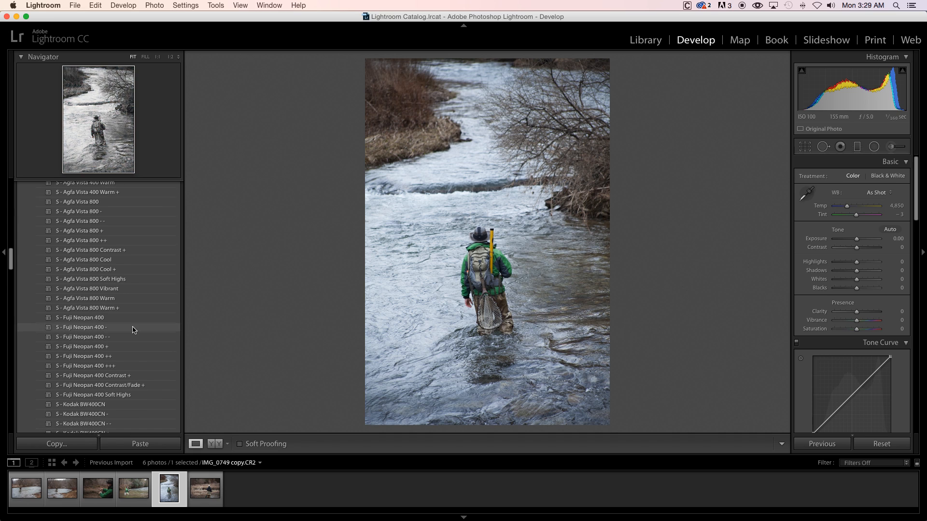
scroll(135, 340, "down", 8)
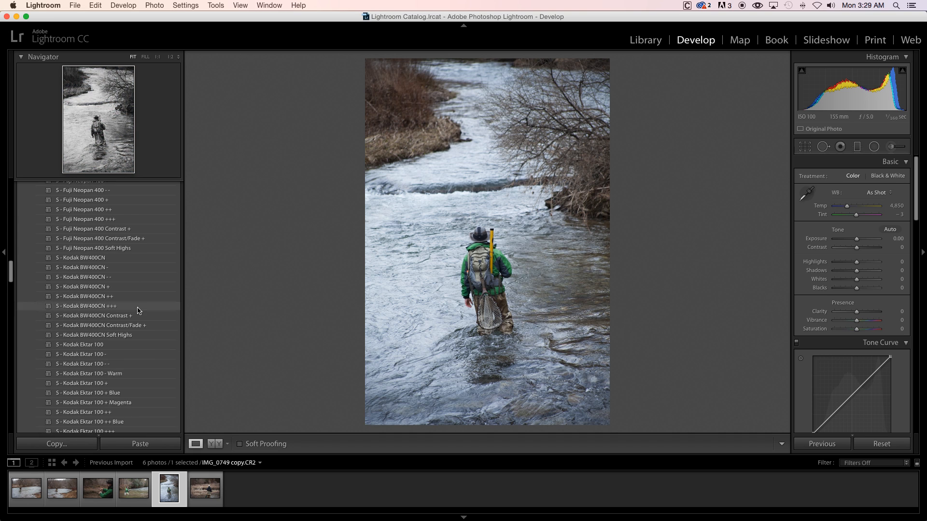
scroll(137, 319, "down", 3)
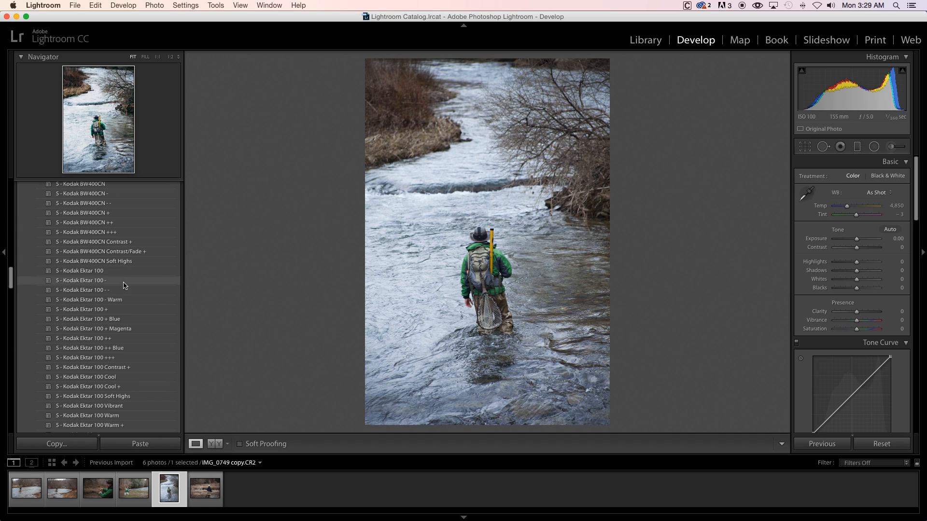
left_click(145, 322)
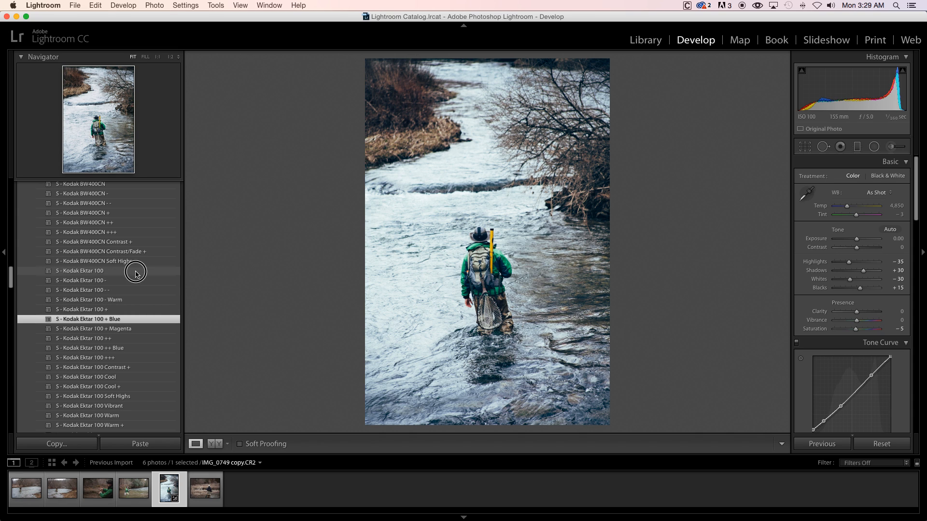
left_click(137, 272)
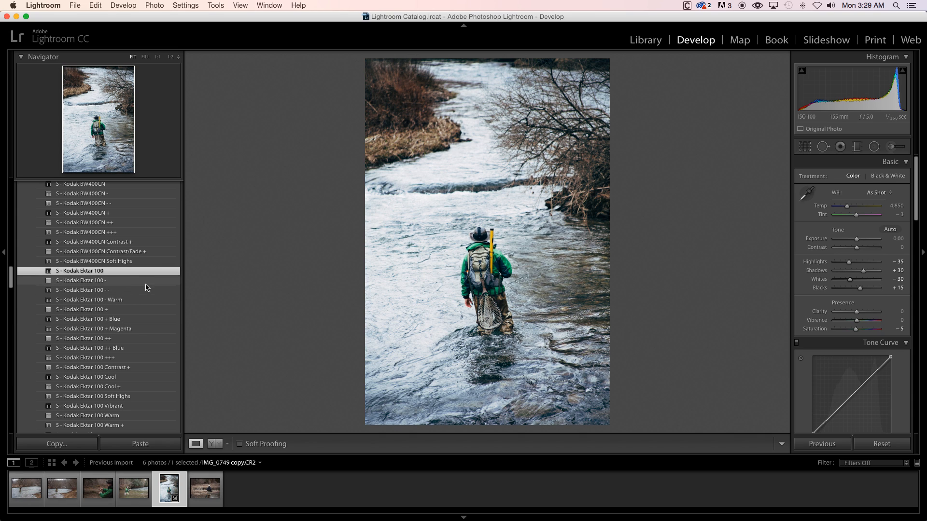
- Try the Kodak Ektar 100 Cool preset, and settle on Kodak Ektar 100 Cool + for the photo
scroll(140, 329, "down", 5)
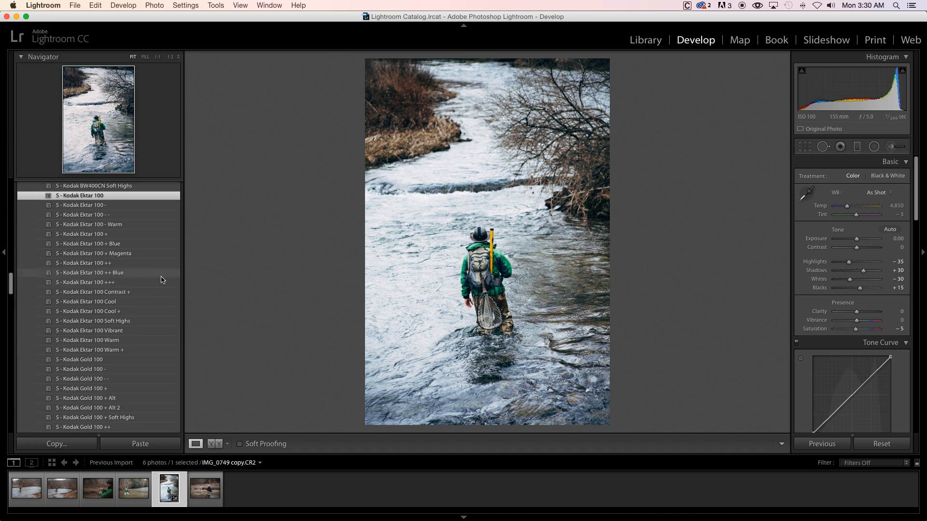
left_click(138, 303)
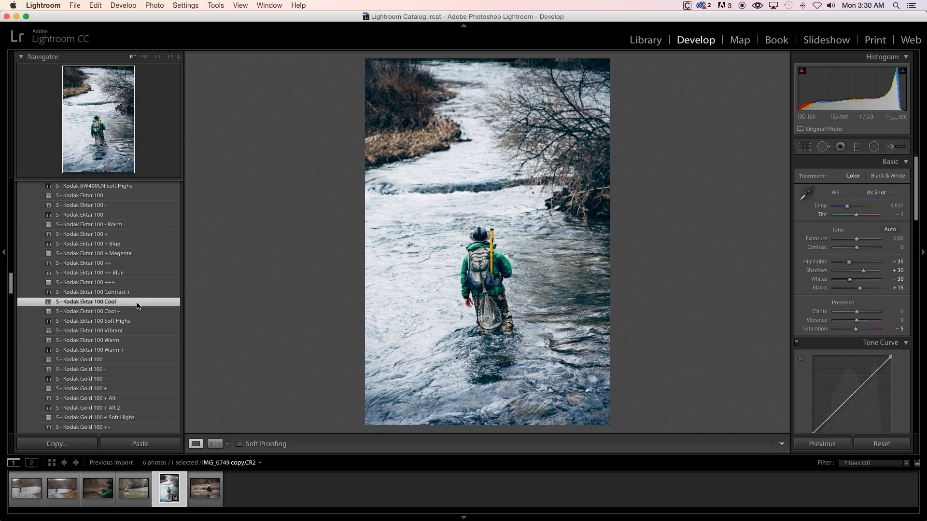
left_click(138, 311)
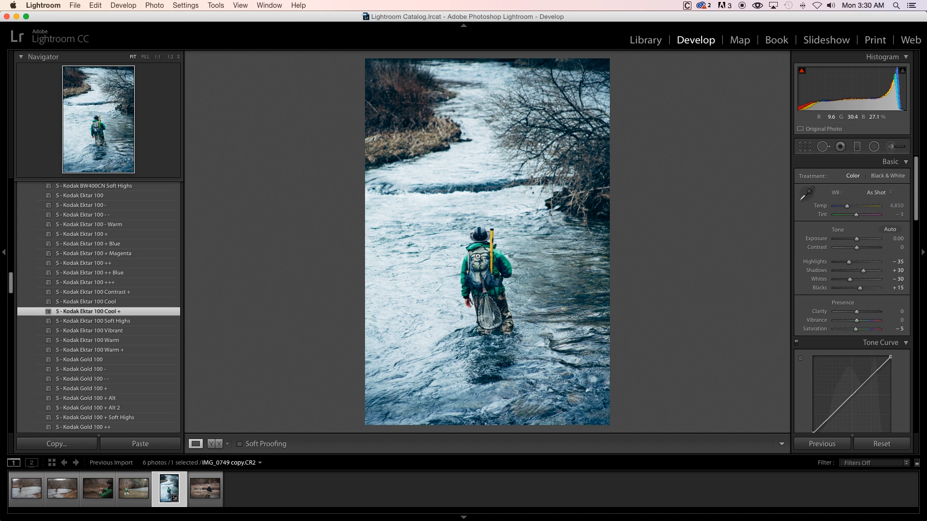
- Inspect the angler's hat and backpack up close to check the detail and grain
left_click(478, 261)
left_click(472, 247)
left_click_drag(600, 229, 588, 247)
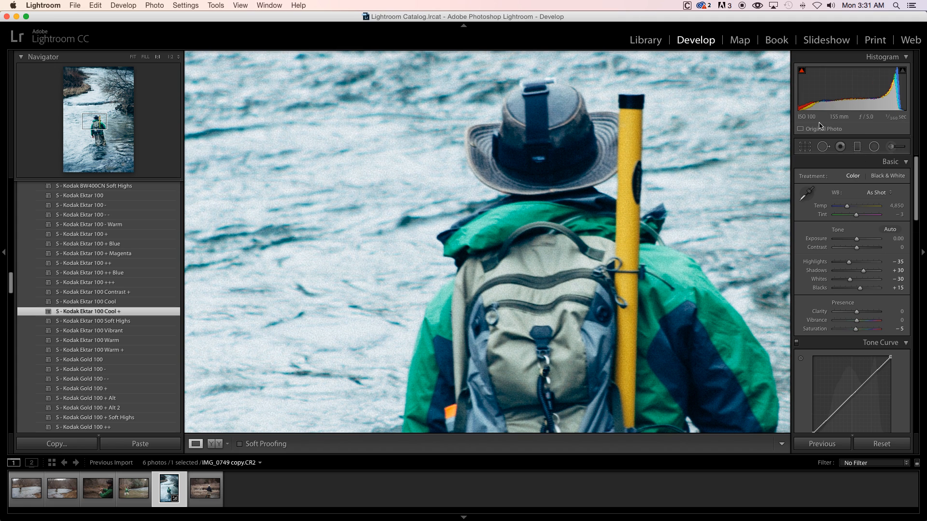
- Set the whole photo's Contrast to +15 and Highlights to −83
left_click(661, 268)
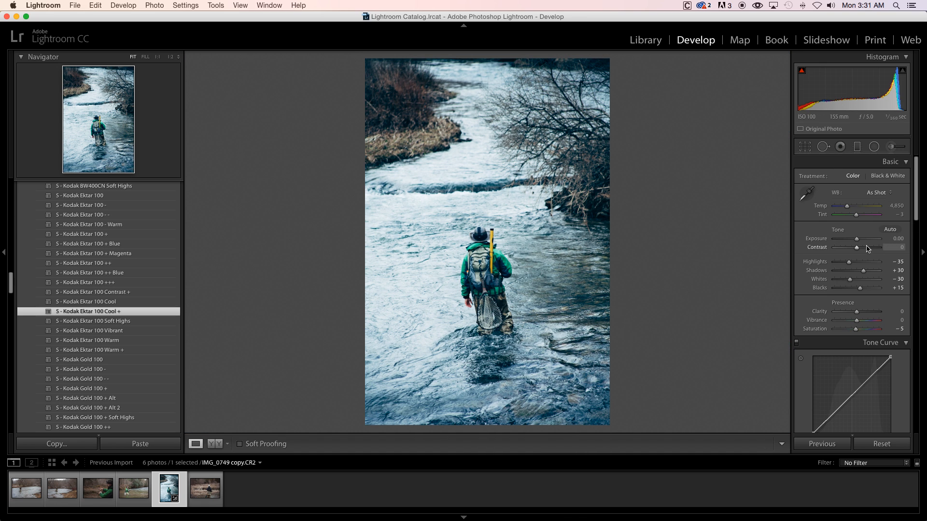
left_click_drag(857, 248, 839, 265)
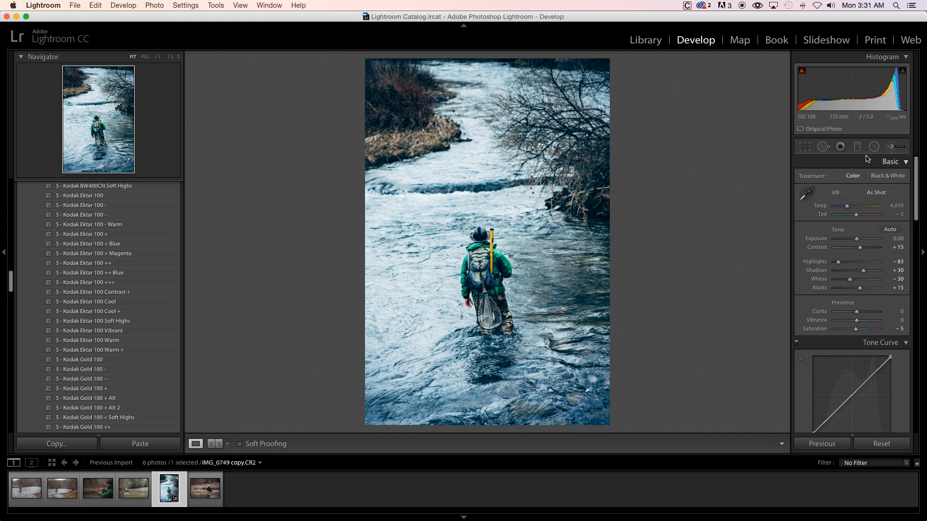
- Paint an Adjustment Brush mask with Highlights −73 and Exposure and Shadows at 0 over the bright water beside the angler
left_click(890, 148)
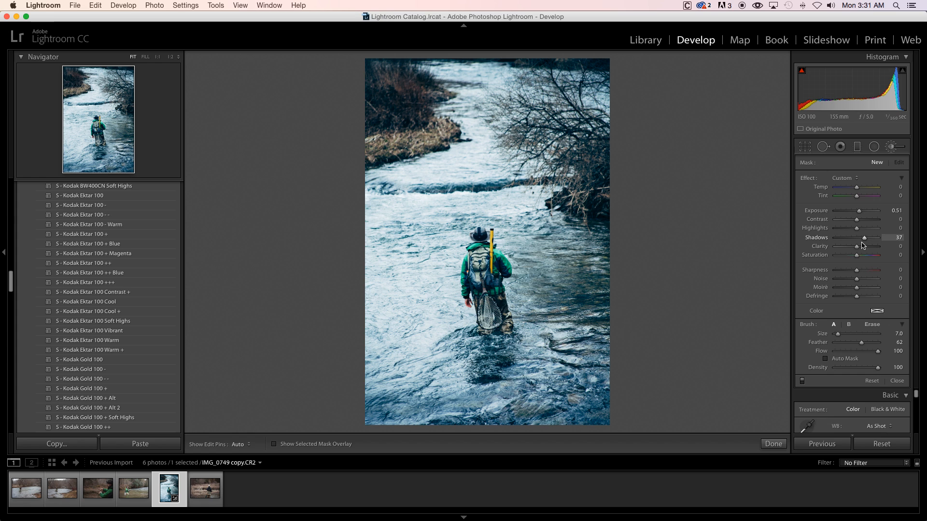
double_click(859, 211)
left_click_drag(857, 228, 841, 228)
key("h")
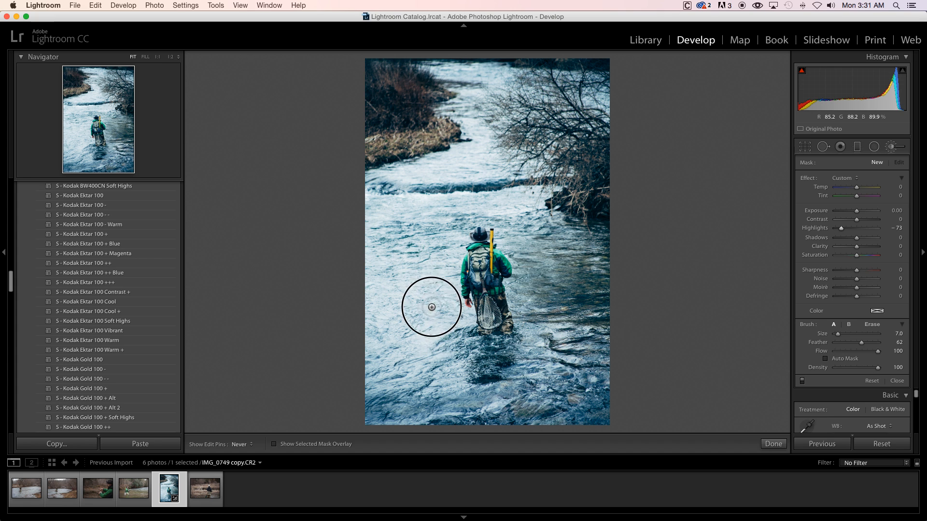
mouse_move(432, 307)
left_mouse_down()
mouse_move(408, 313)
mouse_move(423, 314)
mouse_move(439, 360)
mouse_move(364, 336)
mouse_move(392, 394)
mouse_move(417, 353)
mouse_move(439, 370)
left_mouse_up()
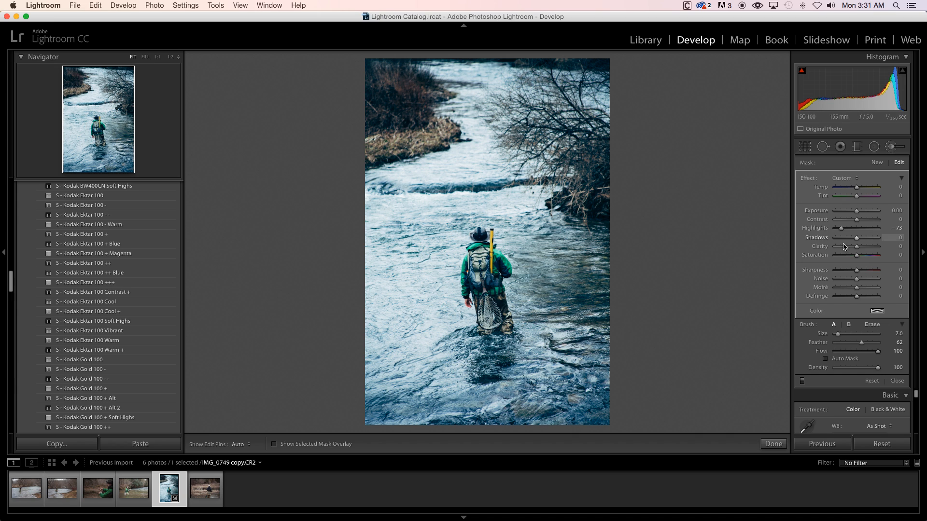
left_click(891, 148)
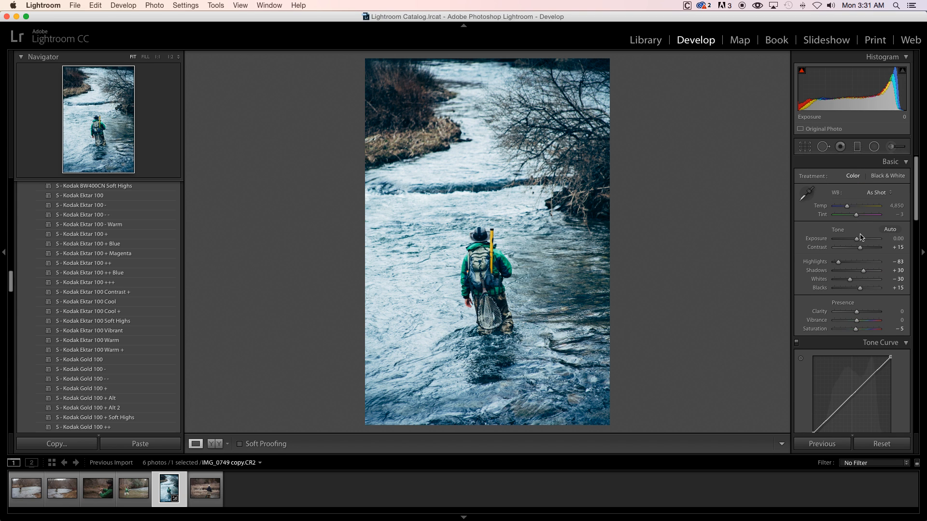
- Compare the edited photo with its original version several times, ending on the edited view
key("backslash")
key("backslash")
key("backslash")
key("backslash")
key("backslash")
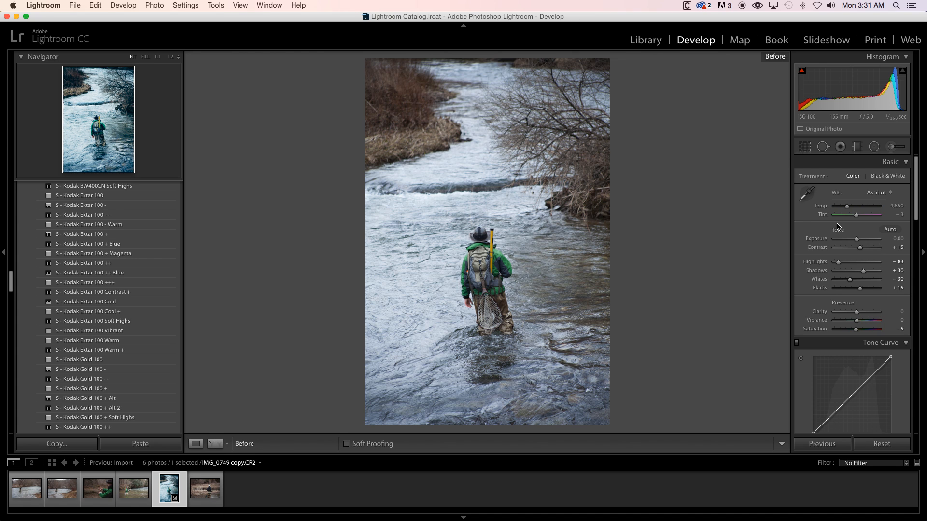
key("backslash")
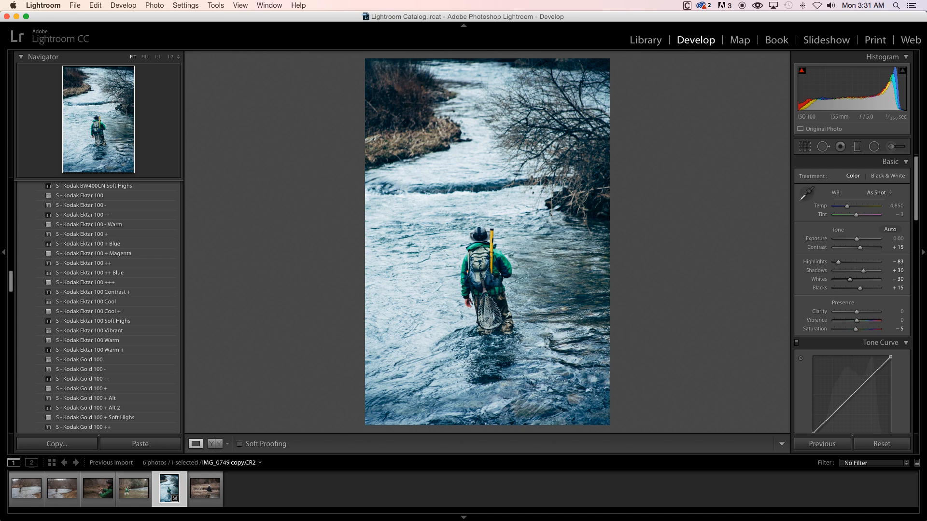
key("backslash")
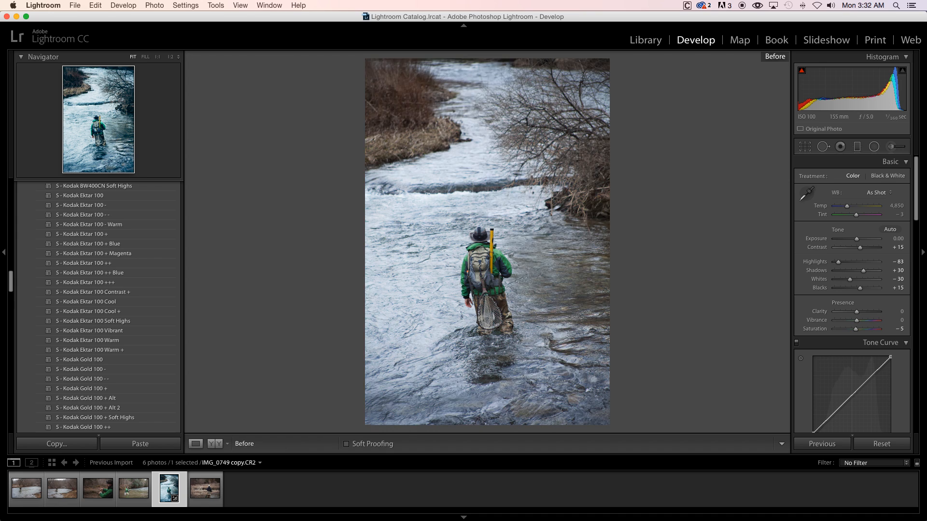
key("backslash")
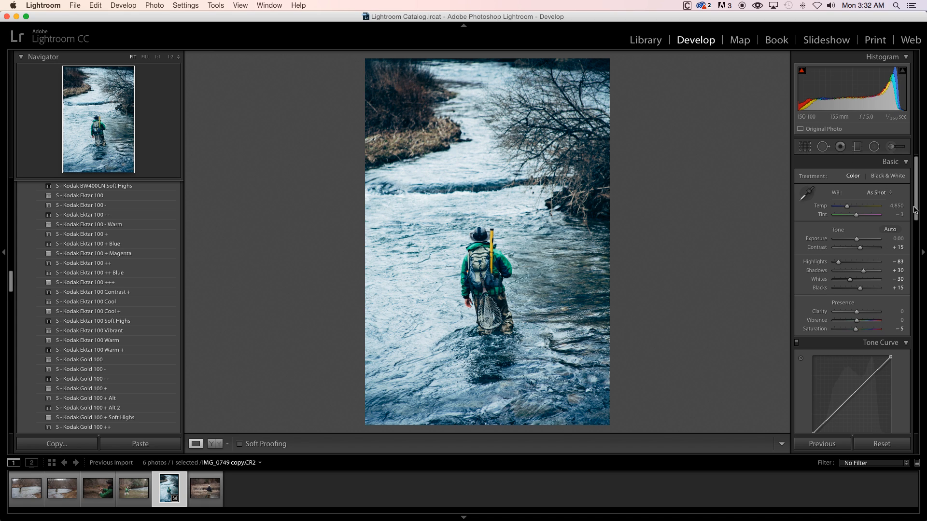
- Set Split Toning highlights to hue 67 and saturation 26, and shadows to hue 258 and saturation 43
left_click_drag(914, 213, 916, 305)
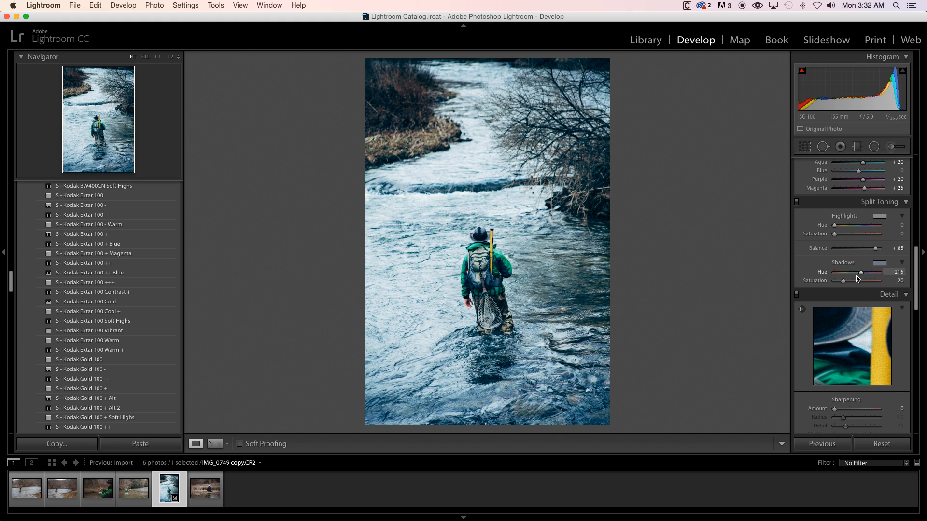
mouse_move(845, 281)
left_mouse_down()
mouse_move(867, 276)
mouse_move(854, 283)
left_mouse_up()
mouse_move(844, 227)
left_mouse_down()
mouse_move(859, 234)
mouse_move(843, 228)
mouse_move(856, 236)
mouse_move(846, 236)
left_mouse_up()
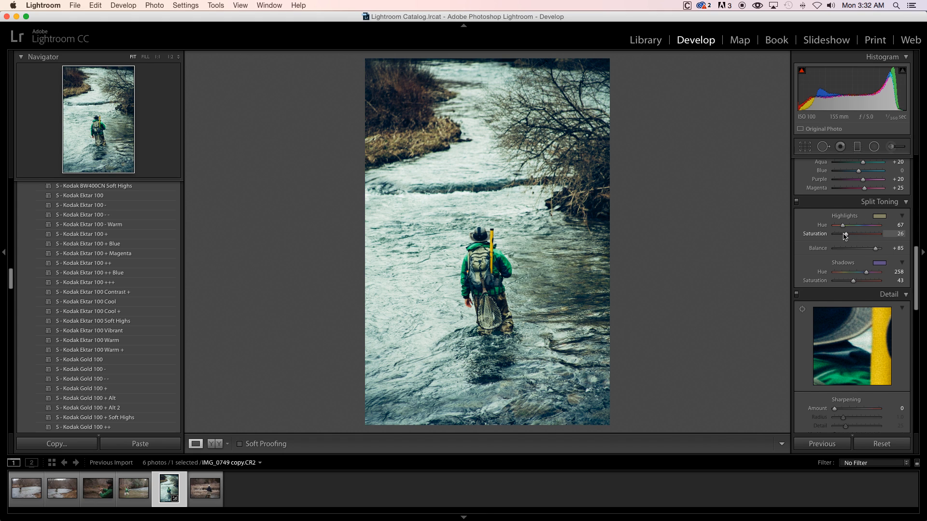
- Compare the photo with and without the split toning, leaving the effect enabled
left_click(796, 202)
left_click(797, 201)
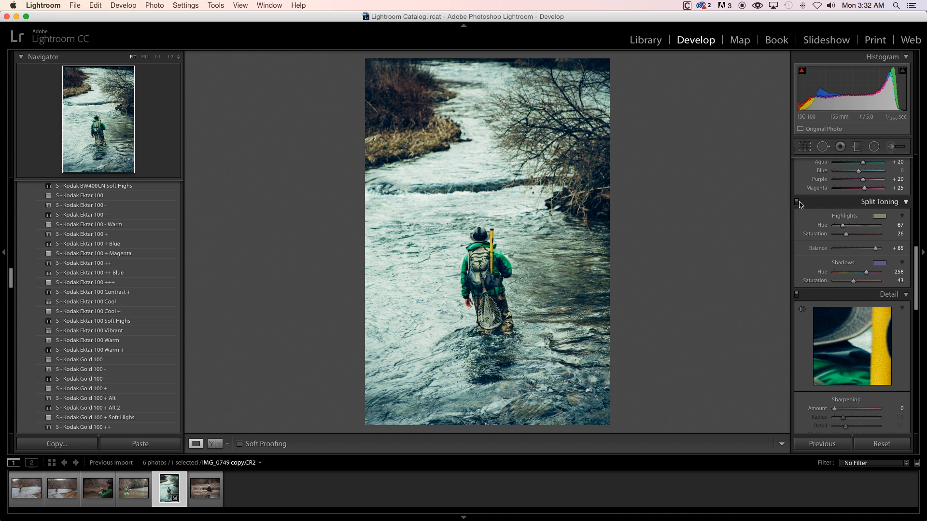
left_click(803, 207)
left_click(796, 202)
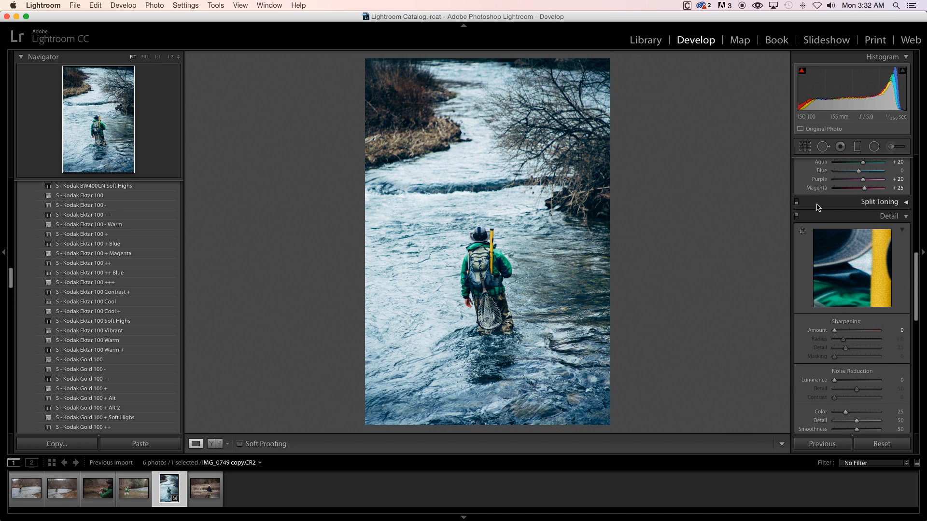
left_click(796, 202)
left_click(821, 206)
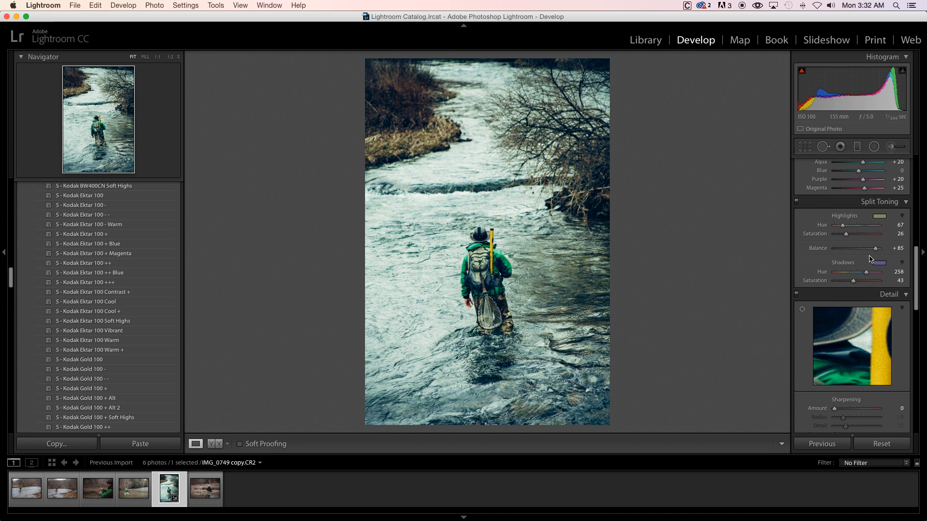
- Reduce the Split Toning saturation to 8 for highlights and 26 for shadows, and compare the photo with the effect off and on
left_click_drag(849, 282, 846, 281)
left_click_drag(846, 234, 839, 237)
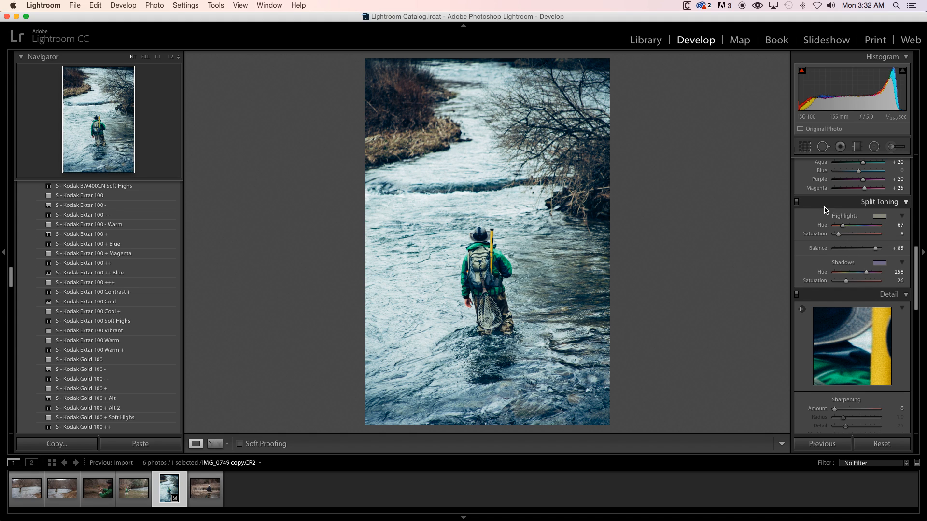
left_click(797, 202)
left_click(796, 203)
left_click(796, 202)
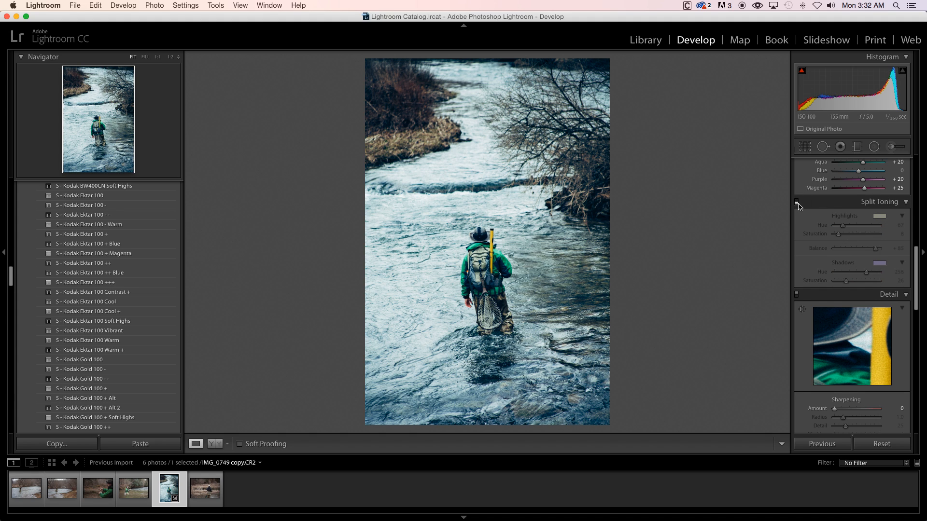
left_click(797, 203)
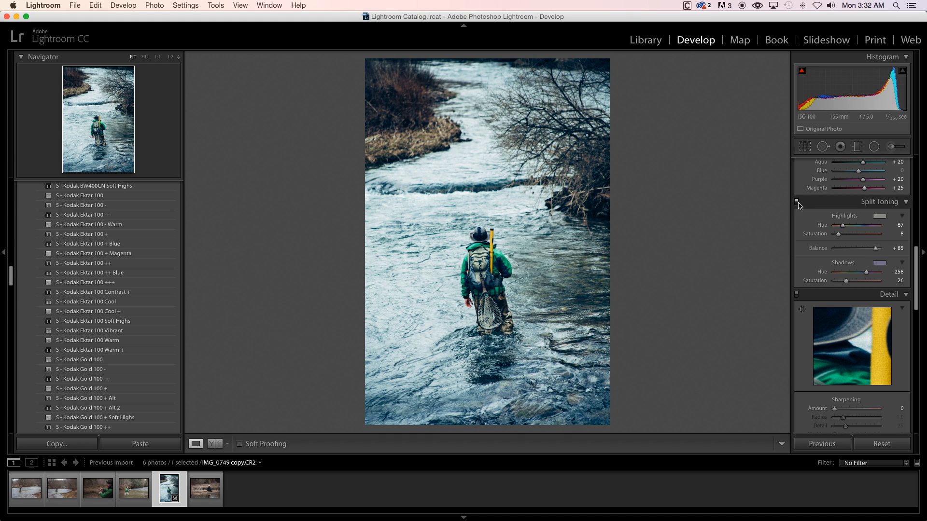
left_click(797, 203)
left_click(796, 202)
- Try raising the photo's Clarity to +79 and reset it to its default value
scroll(858, 238, "up", 15)
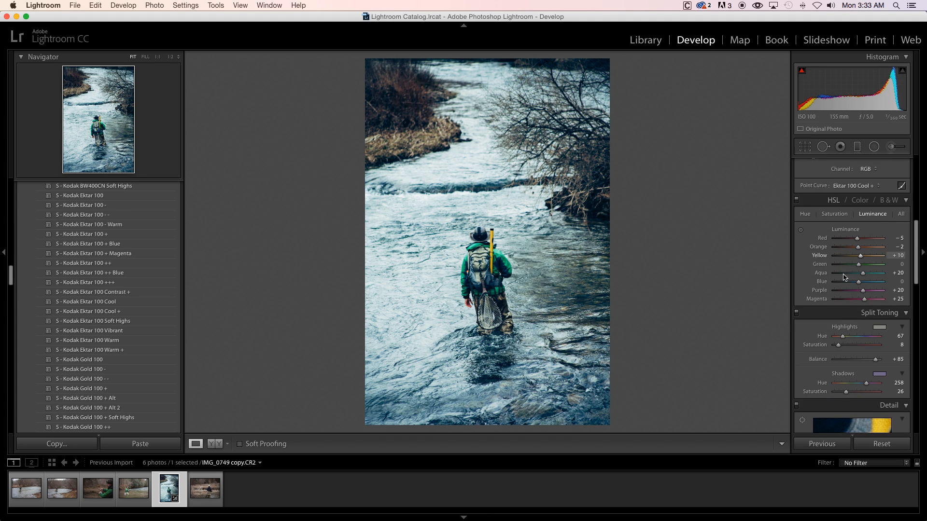
scroll(842, 281, "up", 3)
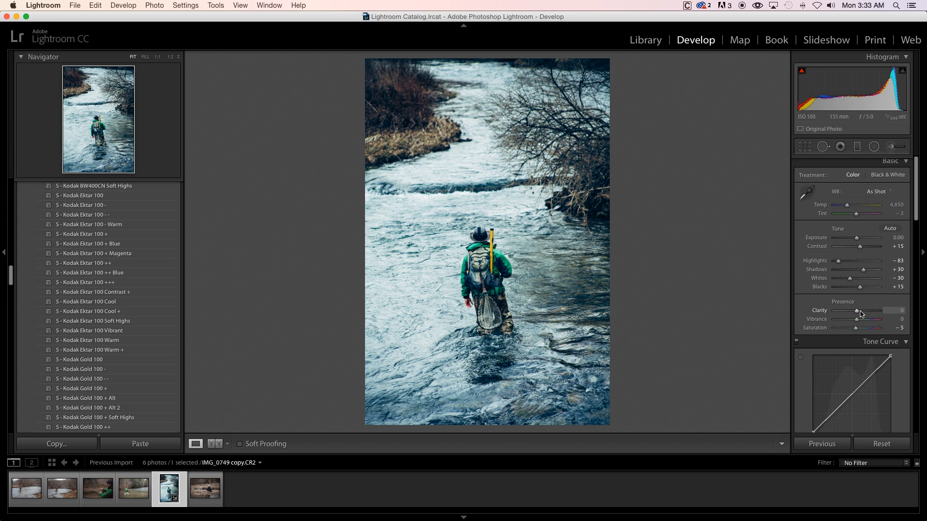
left_click_drag(857, 310, 872, 319)
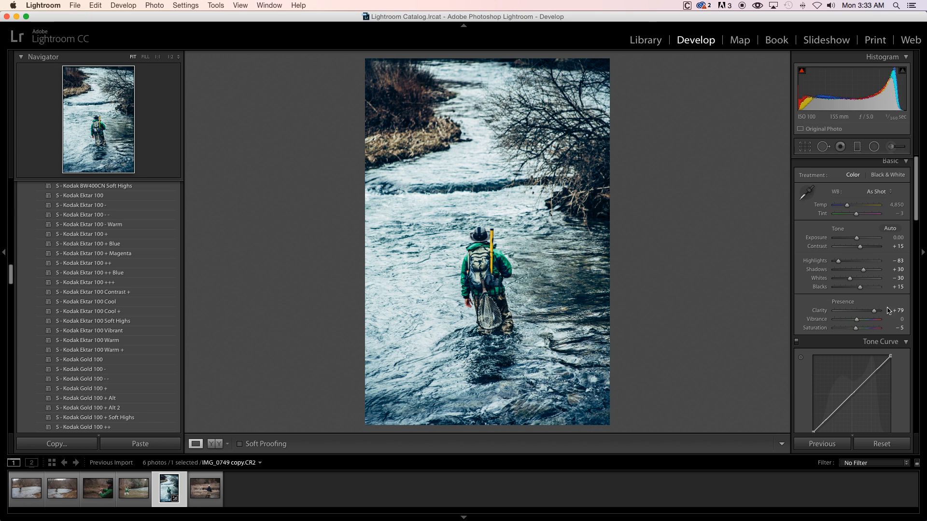
left_click_drag(874, 313, 860, 313)
double_click(860, 313)
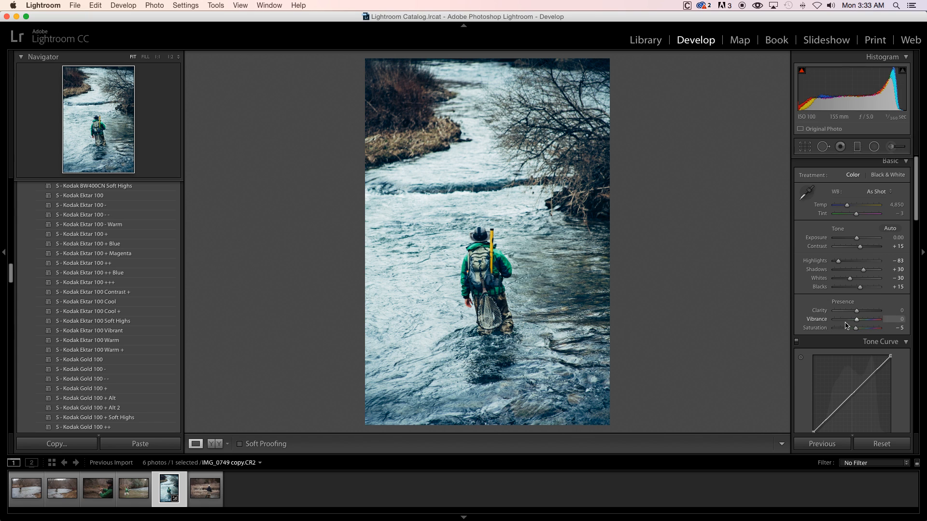
- Set Vibrance to +26 and compare the edited photo with its original version
mouse_move(856, 319)
left_mouse_down()
mouse_move(836, 322)
mouse_move(864, 322)
left_mouse_up()
left_click(860, 320)
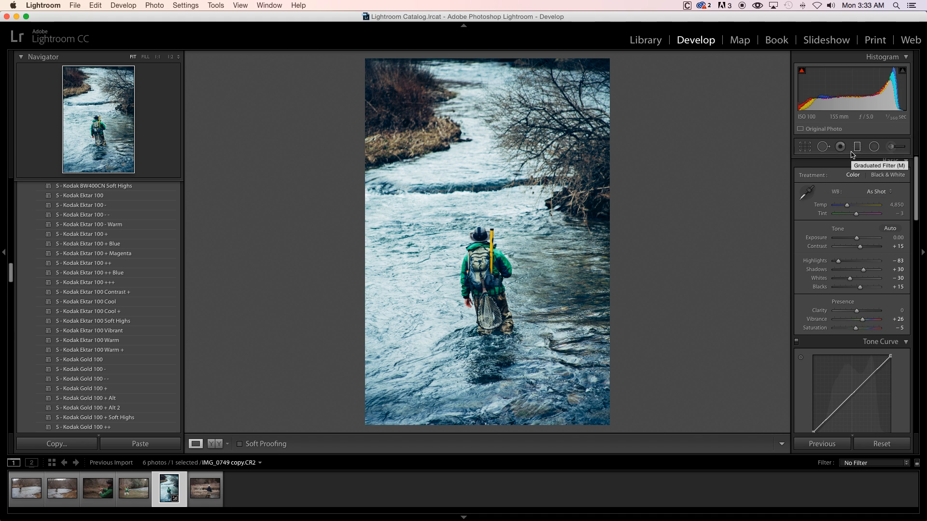
key("backslash")
key("backslash")
key("backslash")
key("backslash")
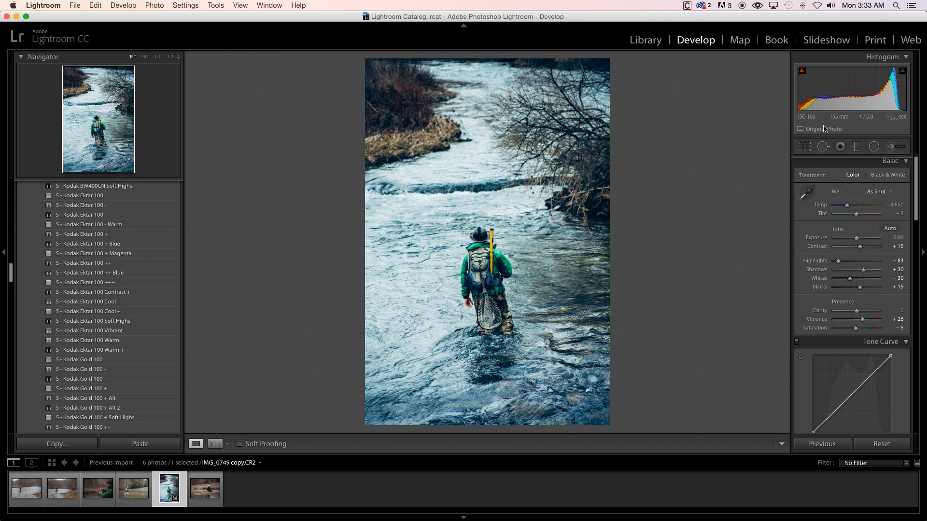
- Crop the photo to a 1 x 1 aspect, framing the angler low in the square with the riverbank and branches above
left_click(805, 147)
left_click(869, 181)
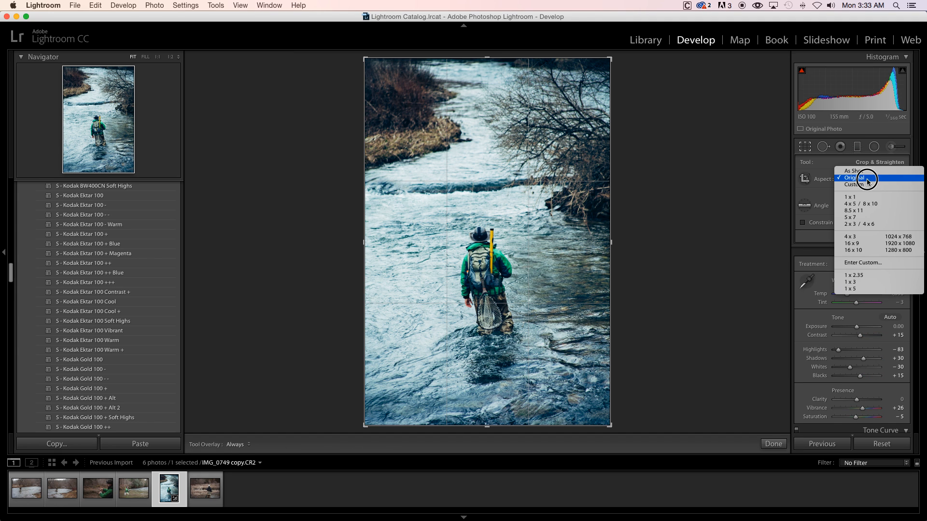
left_click(869, 197)
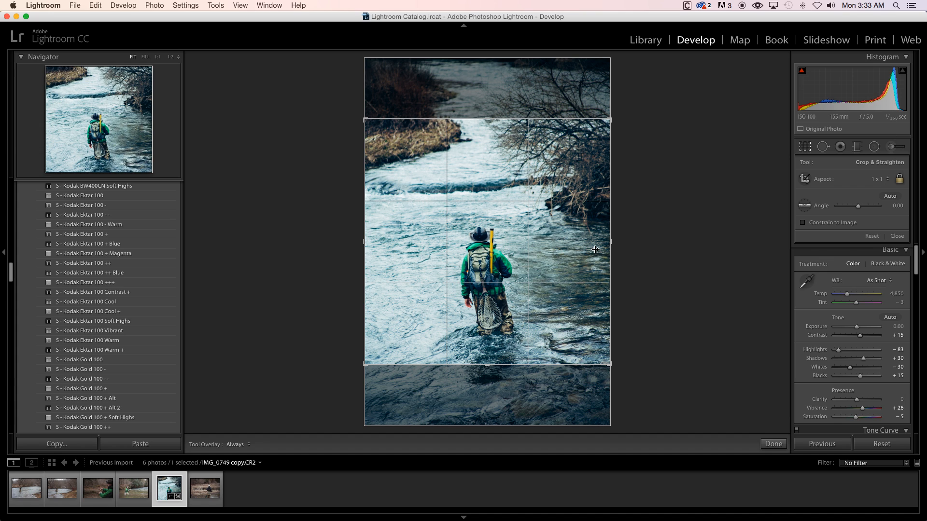
left_click_drag(546, 250, 547, 269)
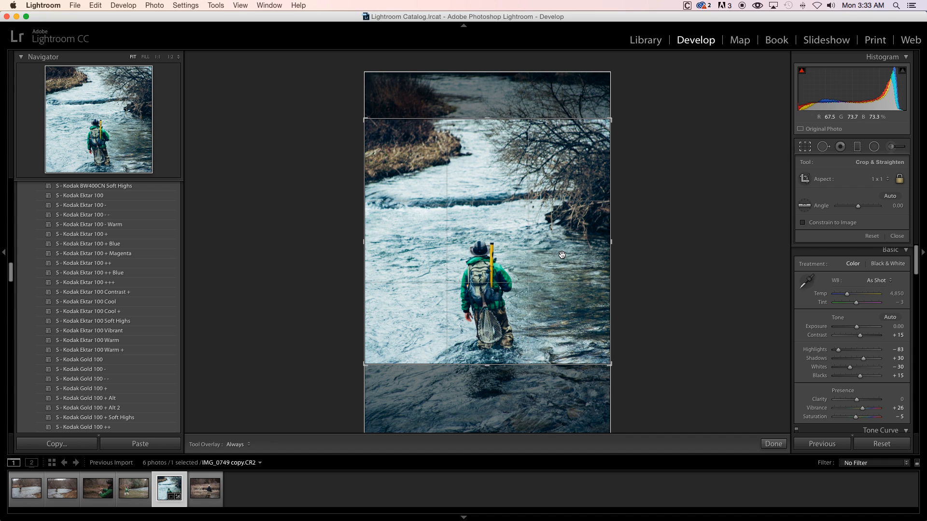
left_click_drag(610, 276, 598, 177)
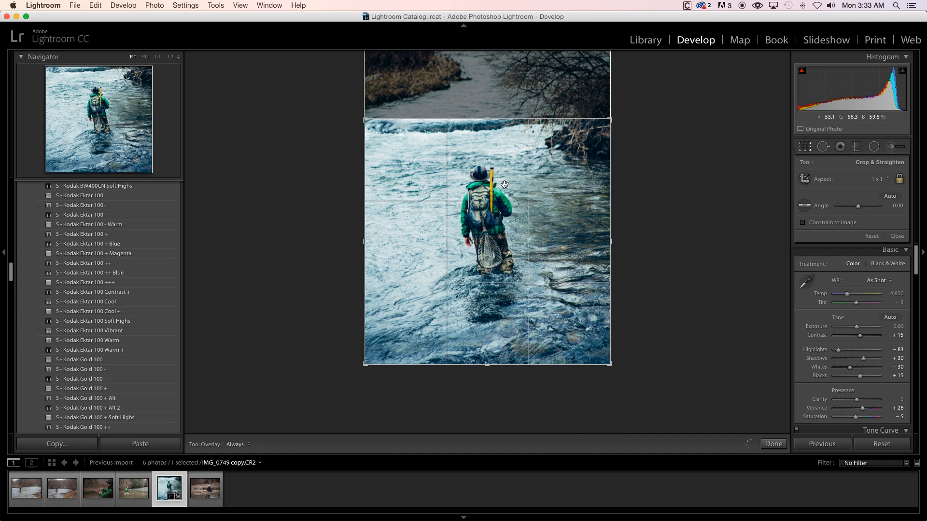
left_click_drag(555, 203, 543, 289)
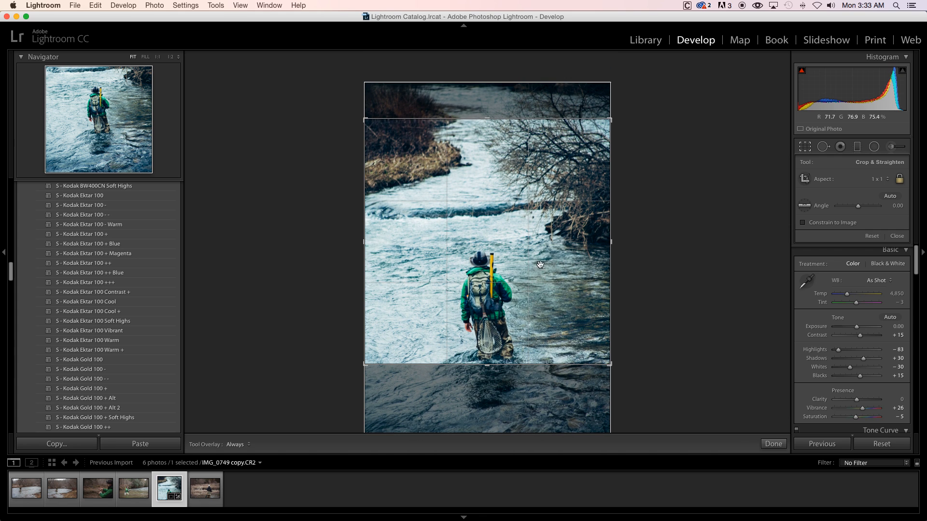
key("Return")
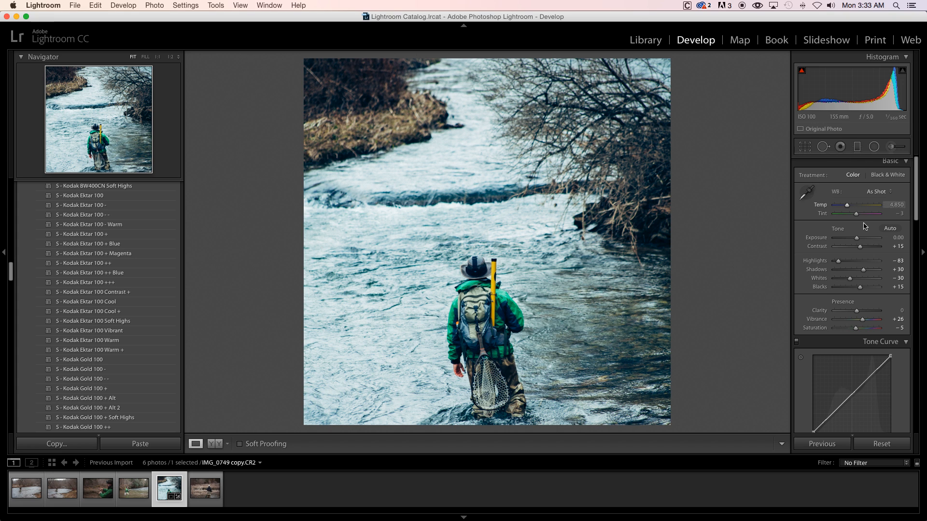
- Set the Sharpening Amount to 61 and the Noise Reduction Luminance to 18, shifting the detail preview over the angler's gear
scroll(864, 246, "up", 1)
left_click_drag(917, 216, 916, 327)
left_click_drag(850, 272, 853, 265)
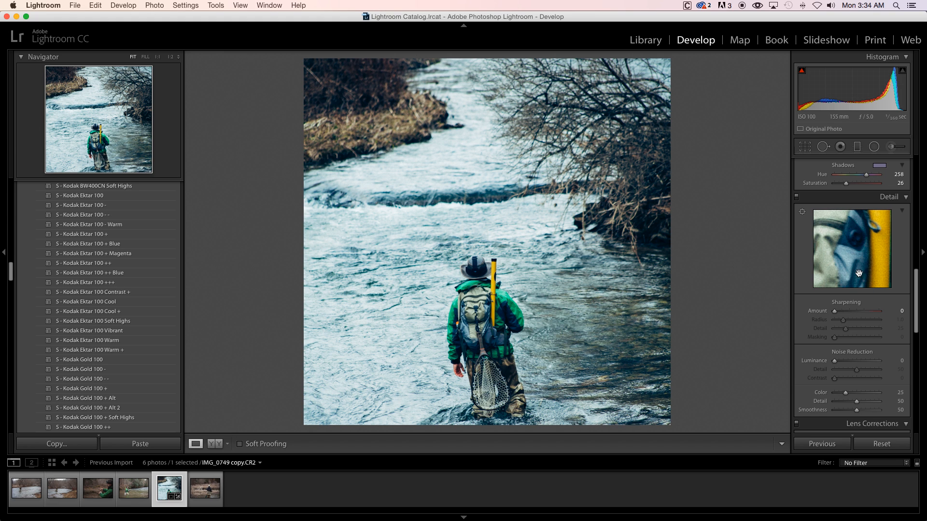
left_click_drag(837, 309, 855, 315)
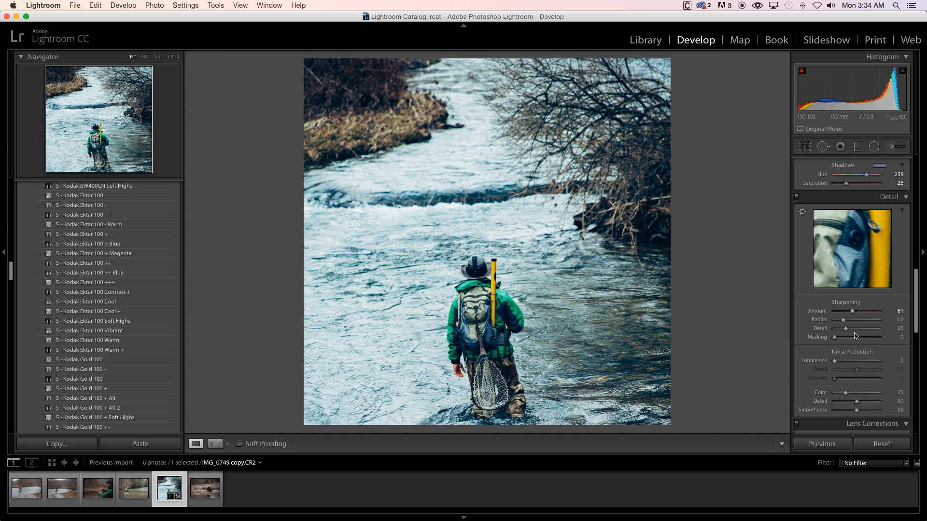
left_click(843, 362)
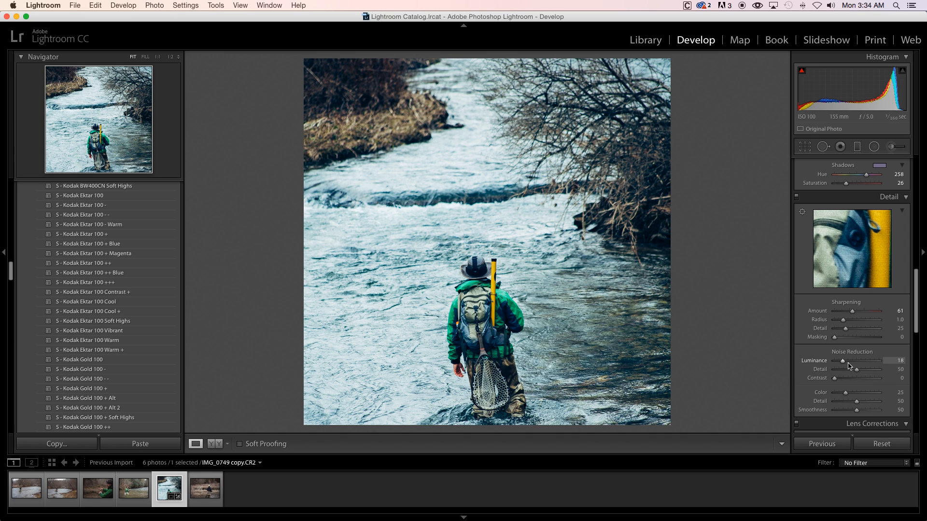